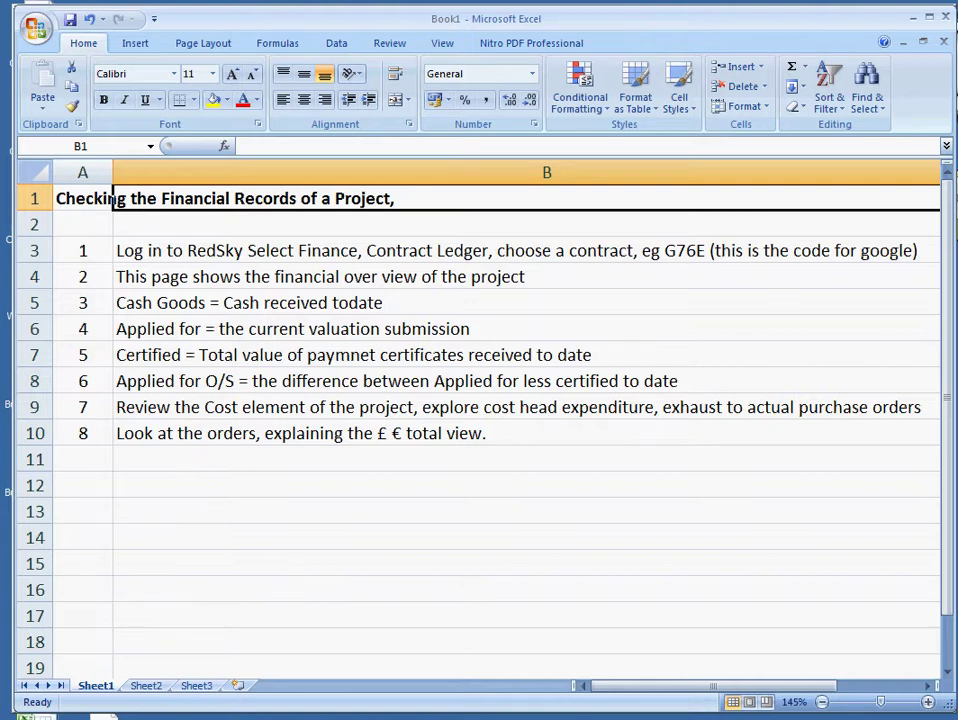
Switch to the RedSky Desktop Client and open contract G76E through the Contract Enquiry of the Finance Contract Ledger
key("alt+Tab")
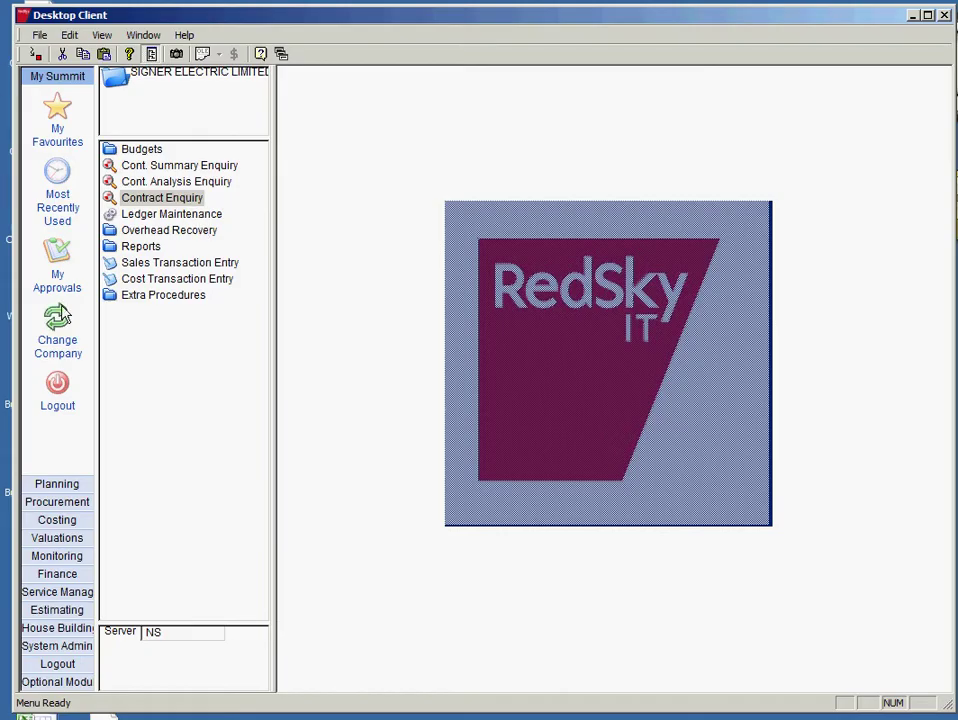
left_click(57, 574)
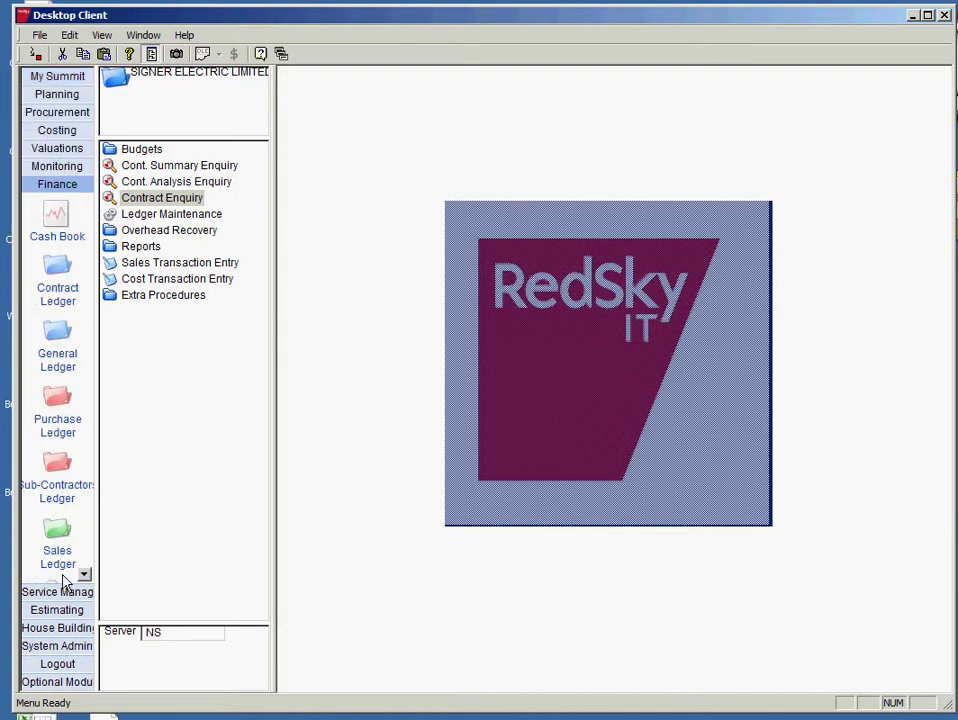
left_click(139, 201)
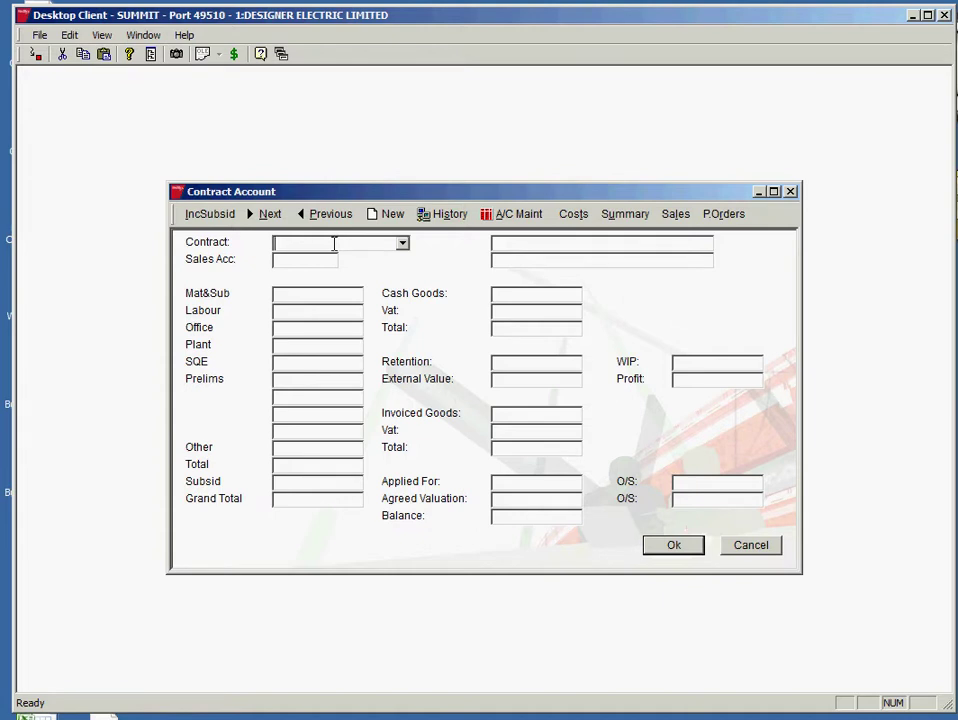
type("g76e")
key("Return")
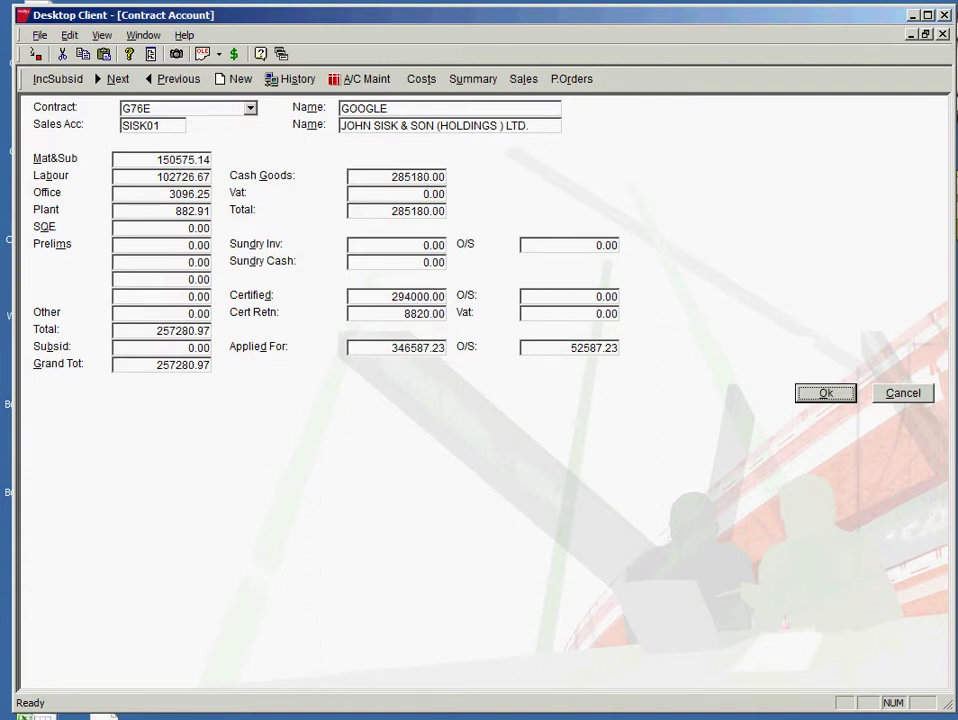
key("alt+Tab")
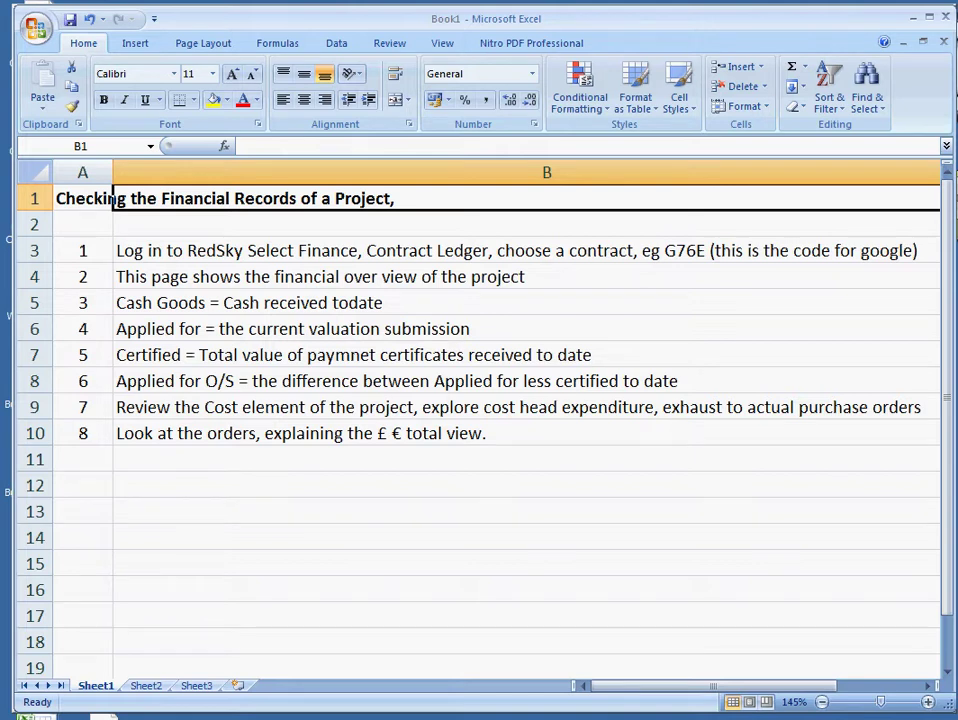
key("alt+Tab")
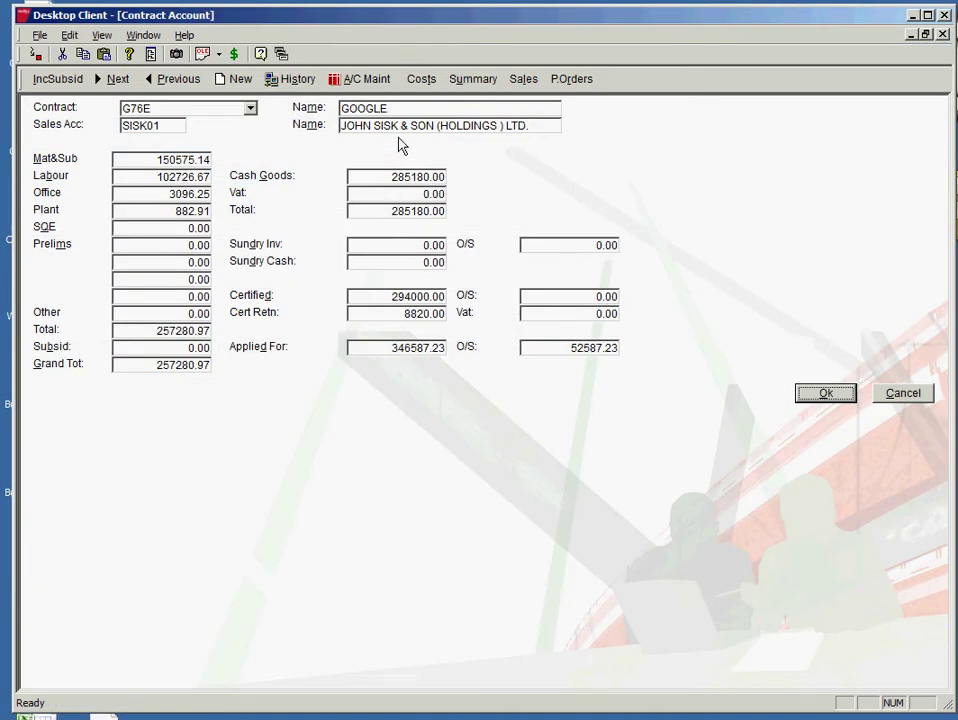
Open the contract's cost summary and drill down through the Mat&Sub costs into the Fire Alarm cost head
left_click(472, 80)
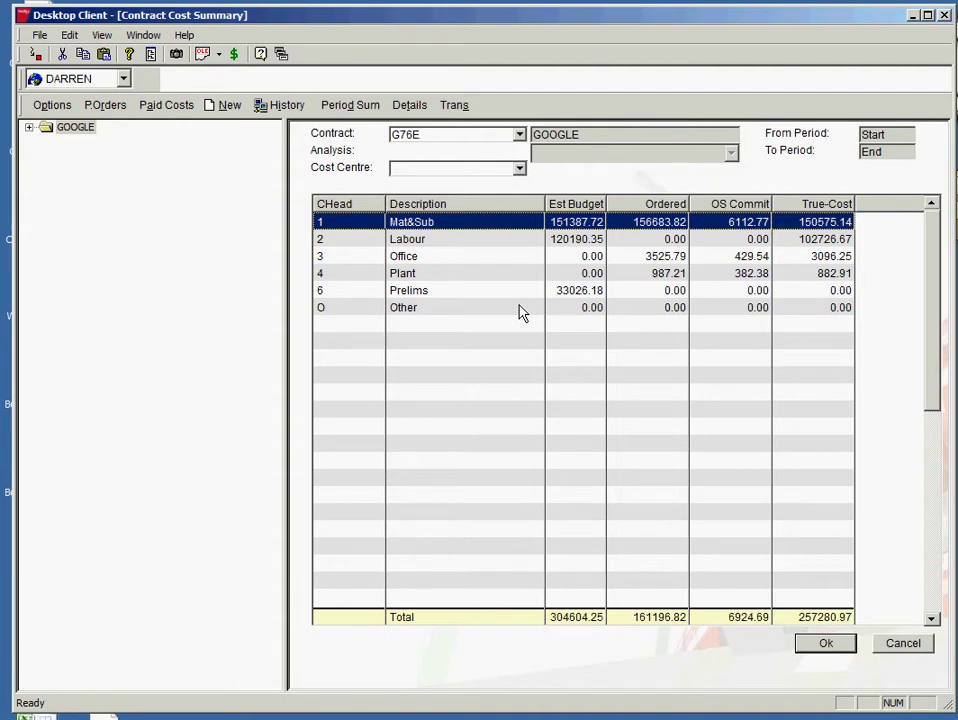
double_click(500, 227)
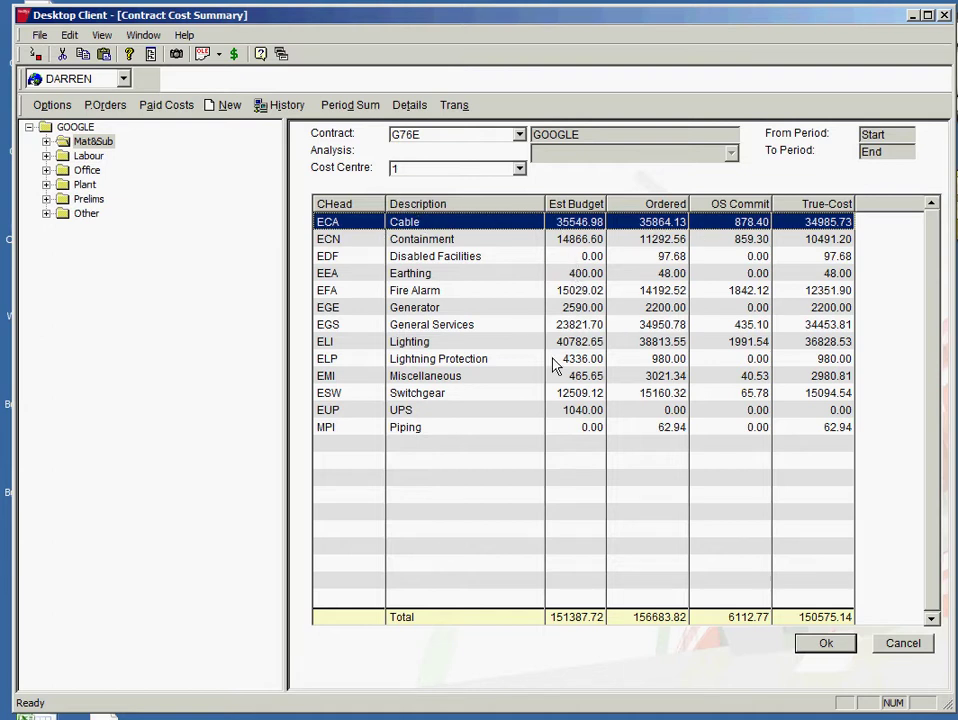
left_click(418, 294)
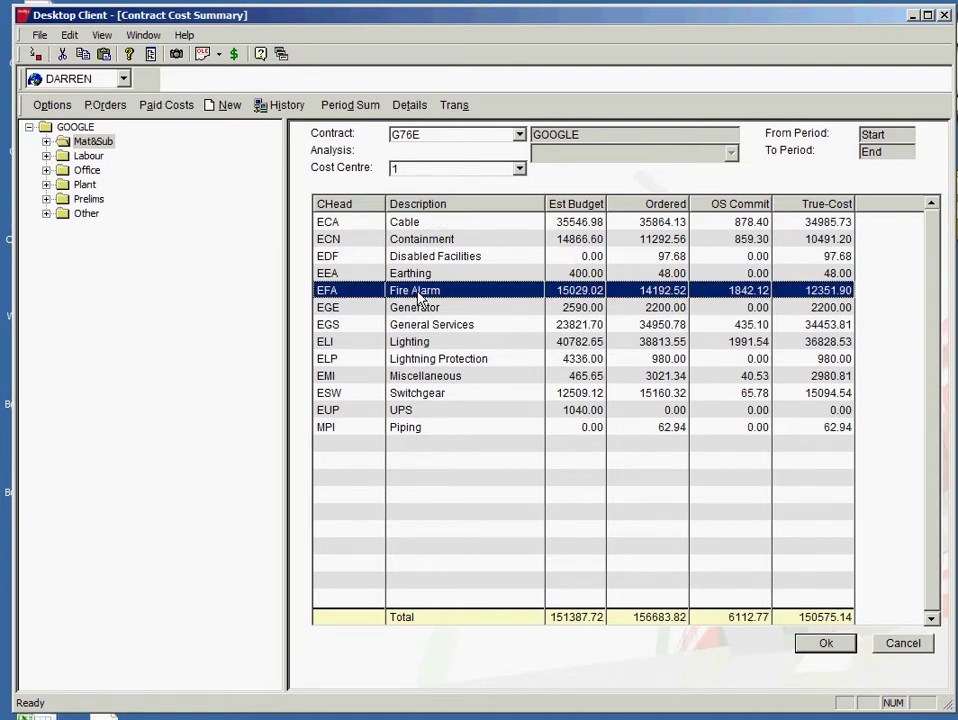
double_click(418, 297)
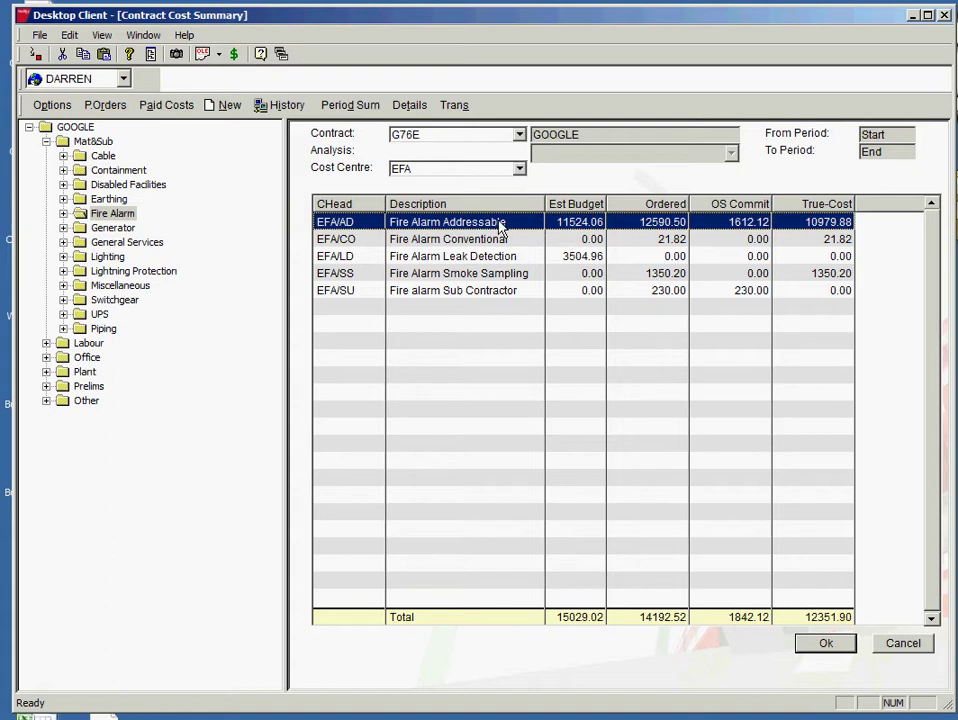
Drill down through Fire Alarm Smoke Sampling to its individual cost transactions, and return to the contract account
double_click(497, 274)
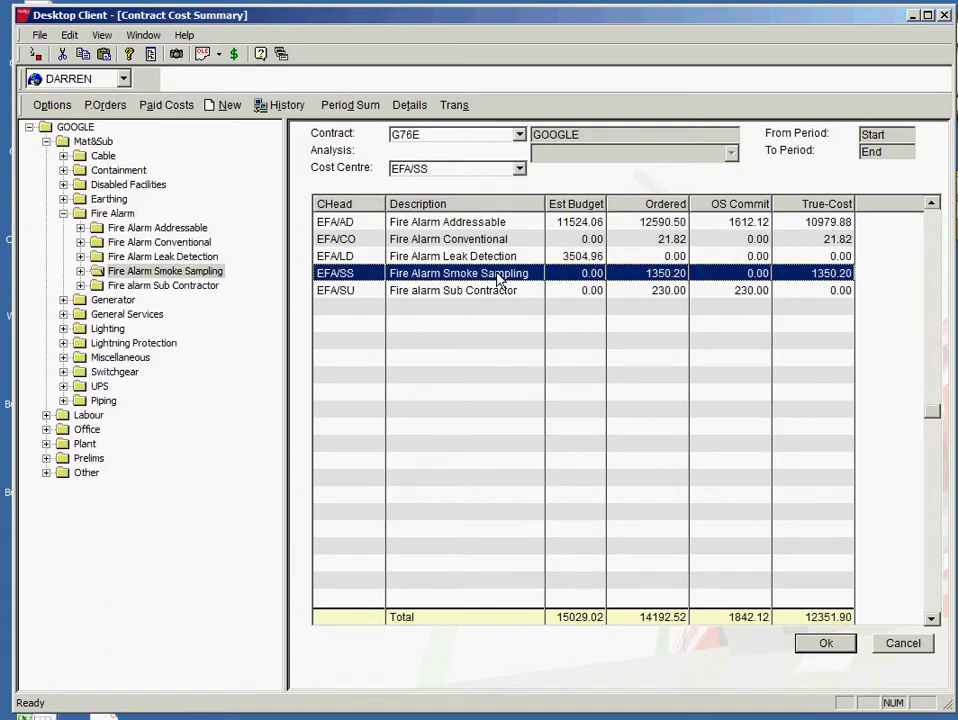
double_click(498, 222)
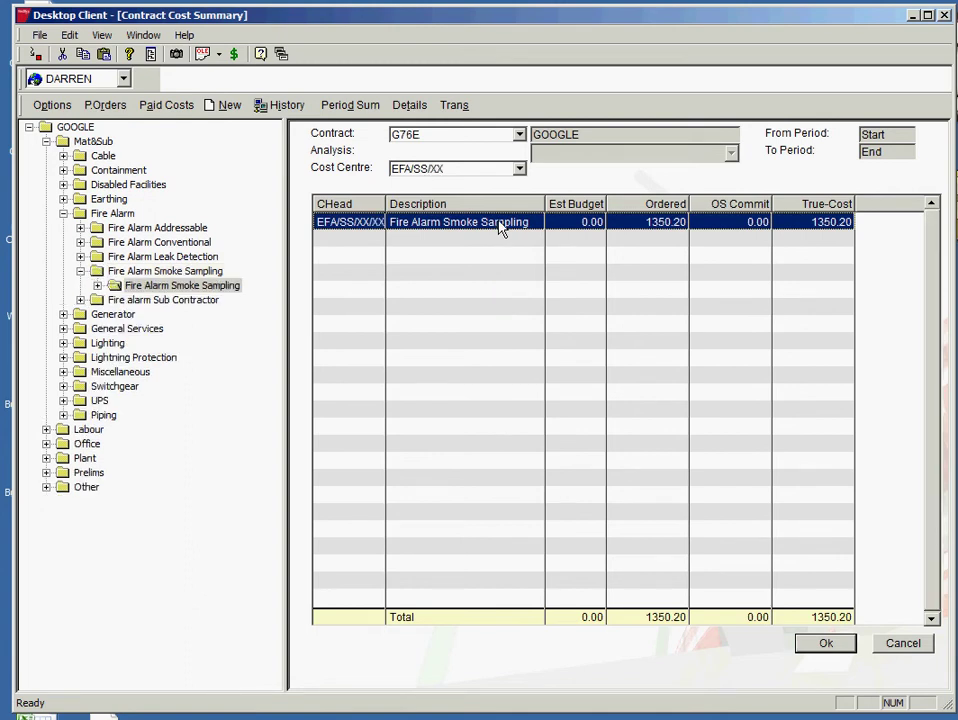
double_click(500, 224)
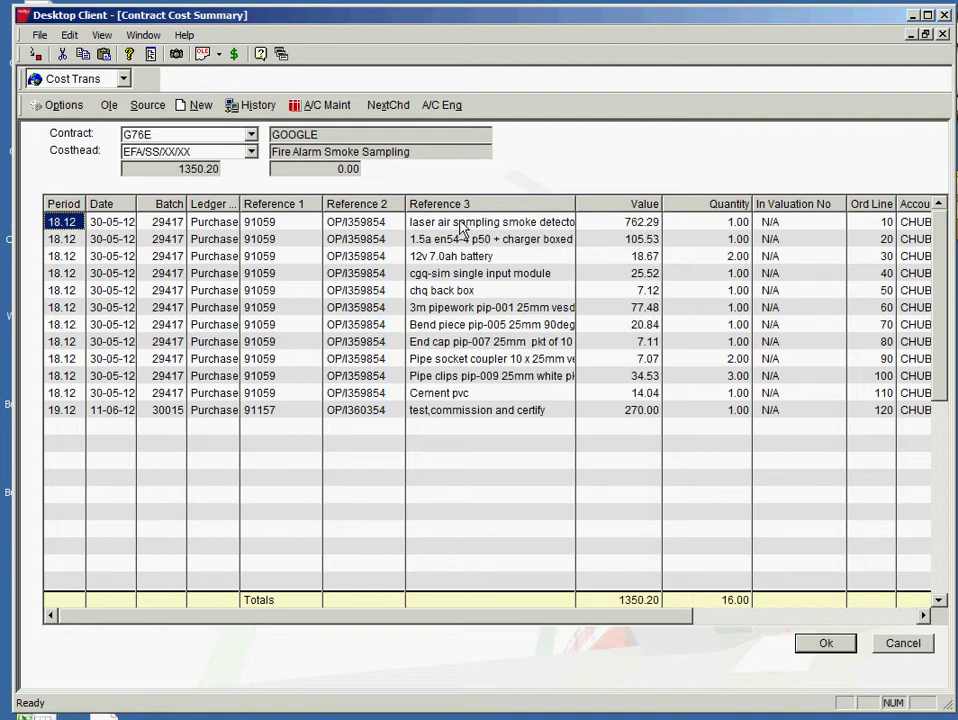
left_click(899, 645)
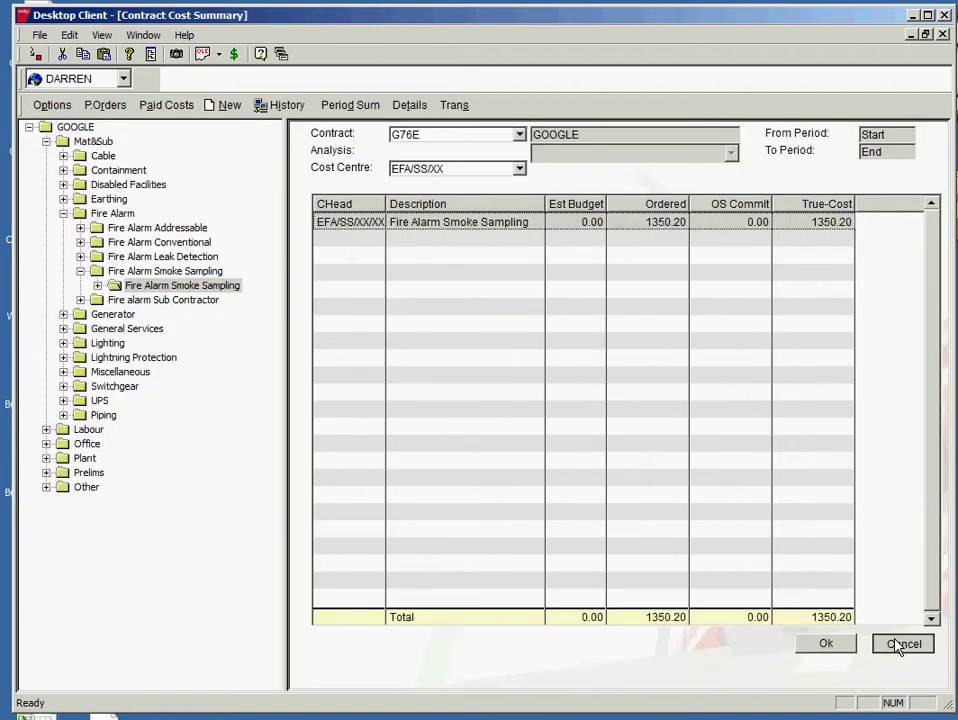
left_click(903, 645)
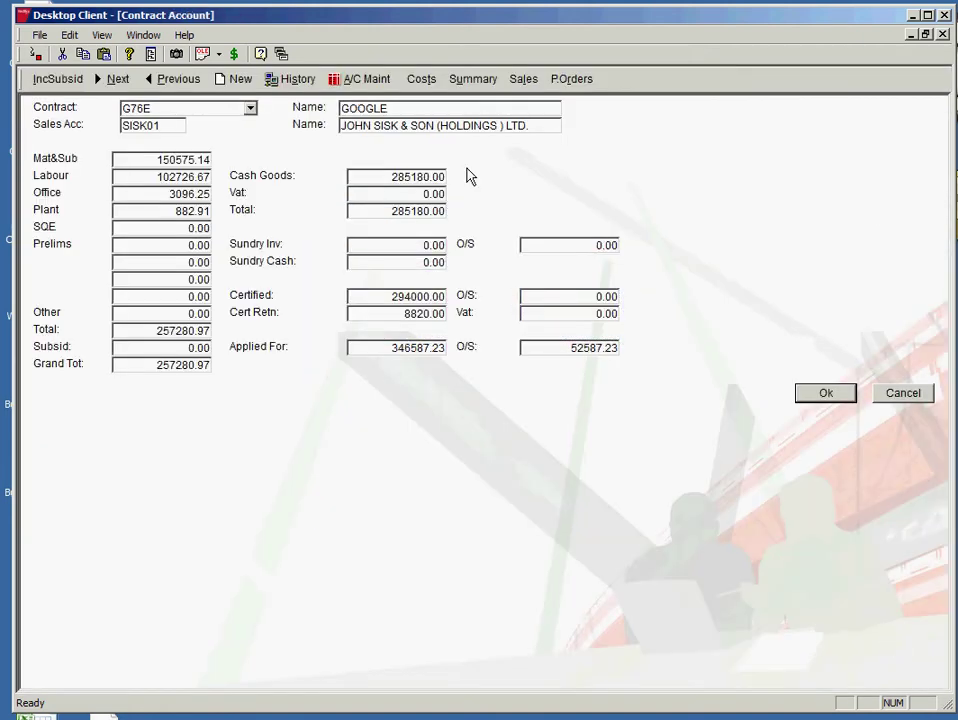
Review the purchase orders raised for contract G76E, and reopen the contract's cost summary
left_click(560, 86)
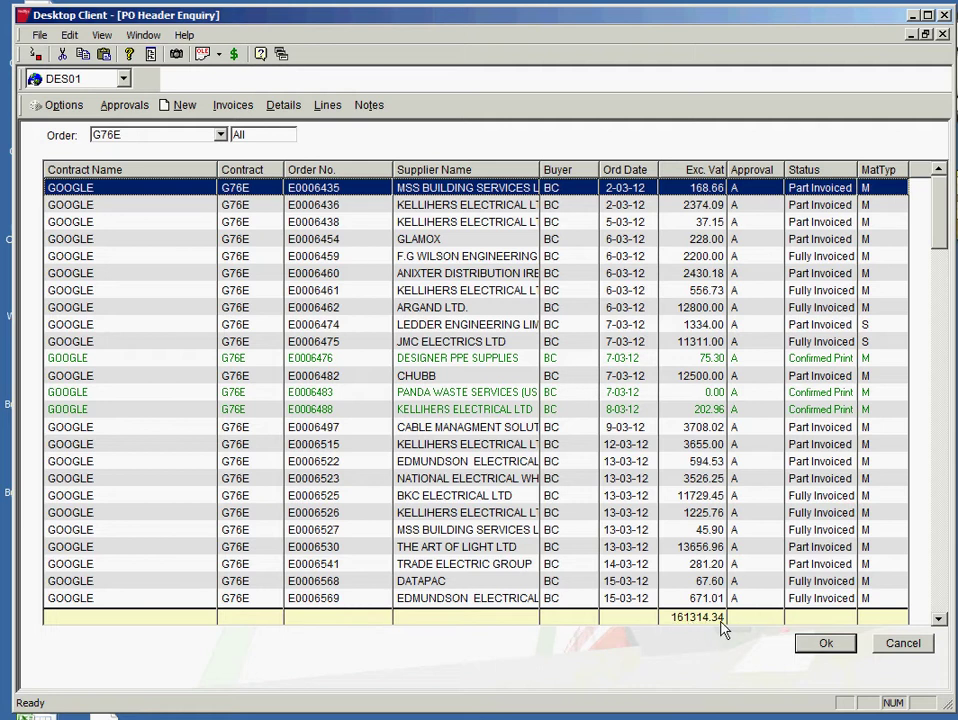
key("Return")
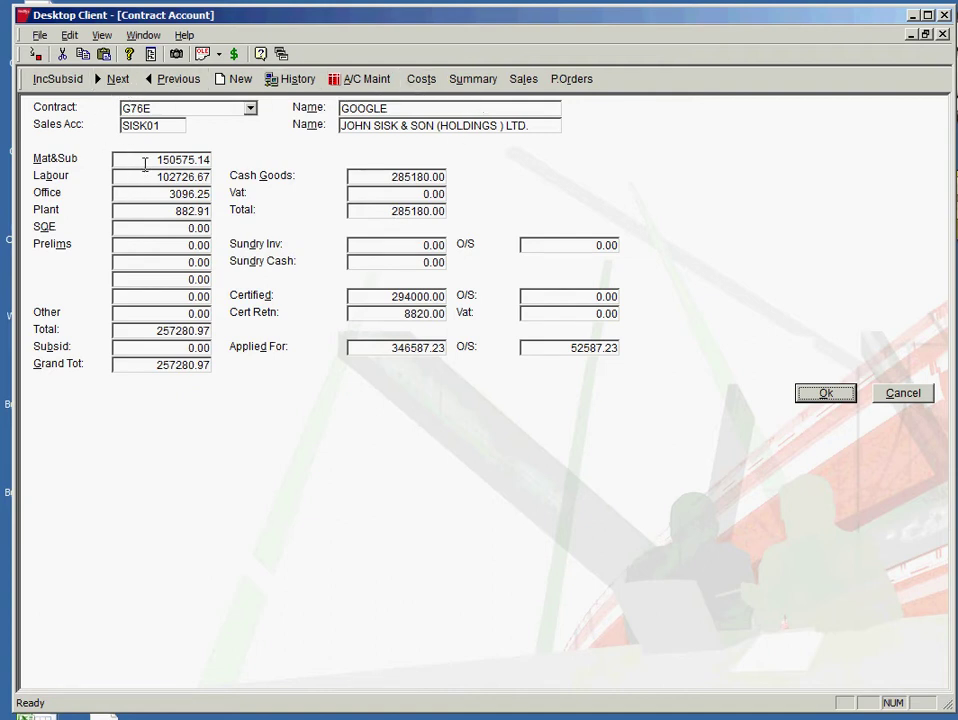
left_click(474, 79)
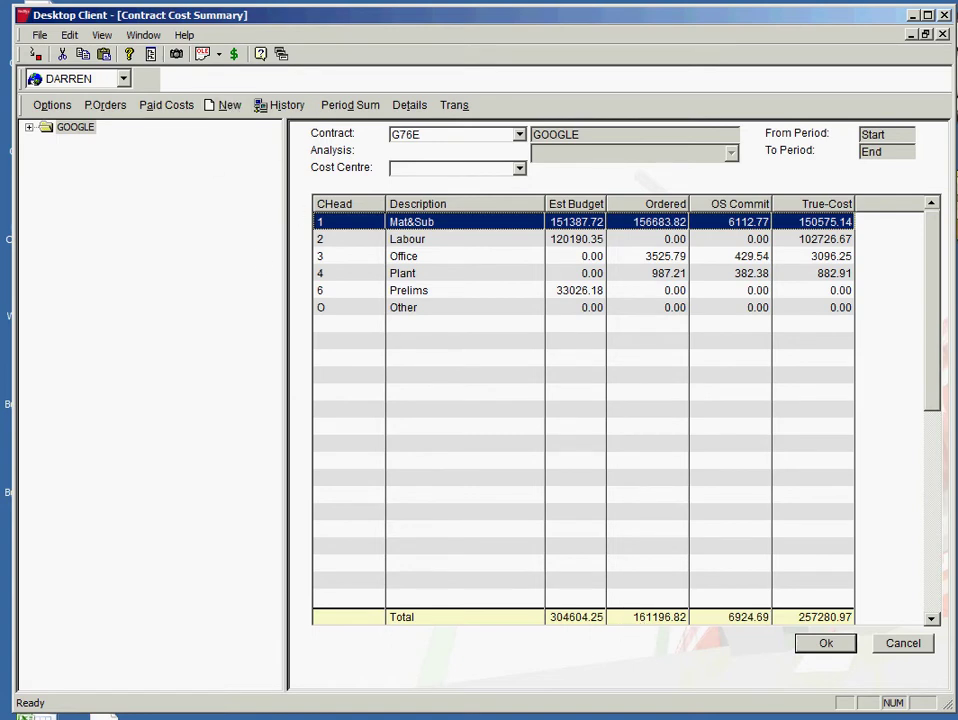
right_click(853, 705)
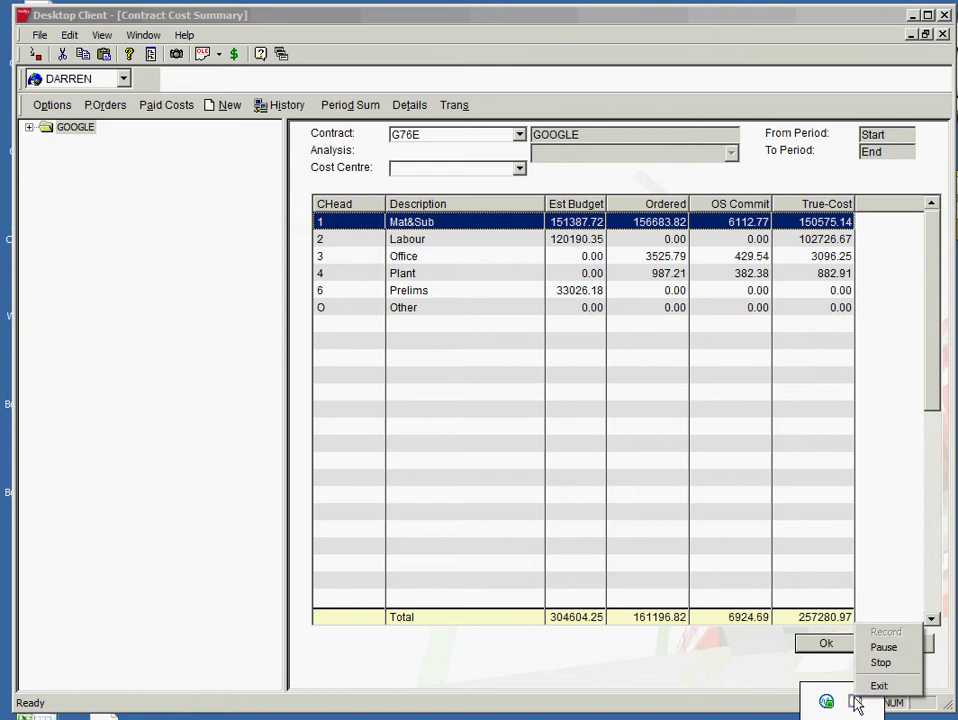
left_click(878, 643)
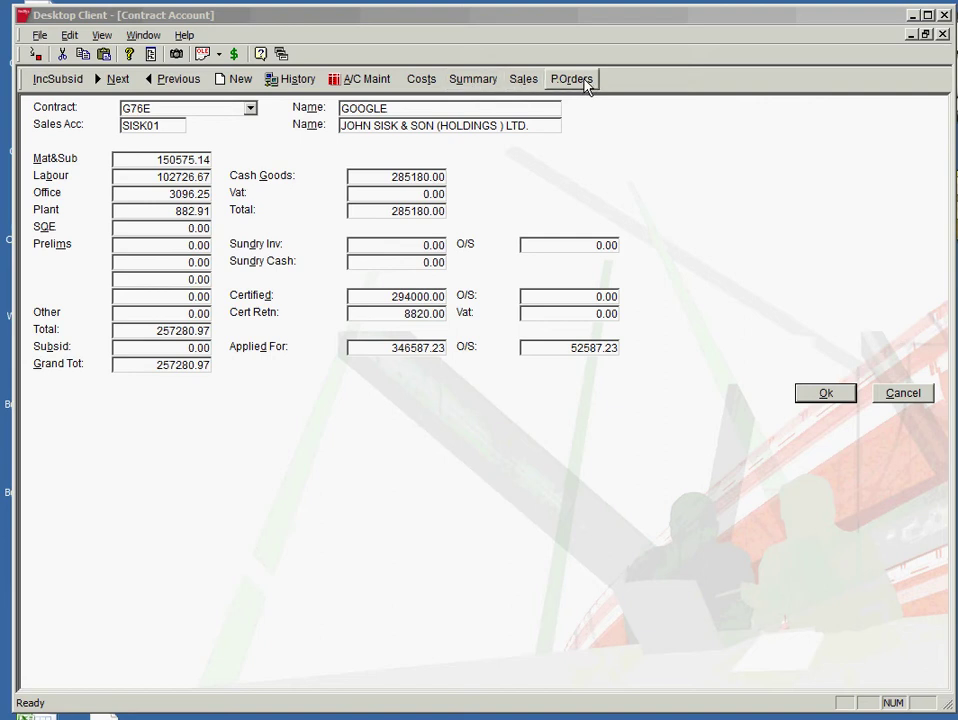
View the contract's sales transactions with the Ref3 column narrowed to reveal the Goods|Cash column, and return to the contract account
left_click(521, 80)
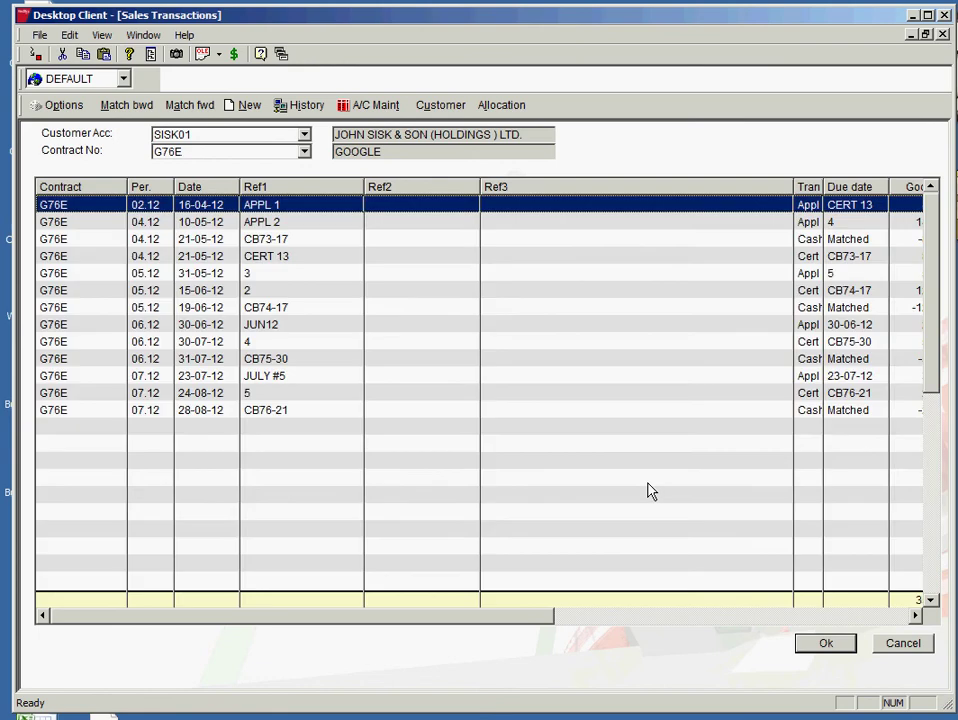
left_click_drag(791, 187, 688, 199)
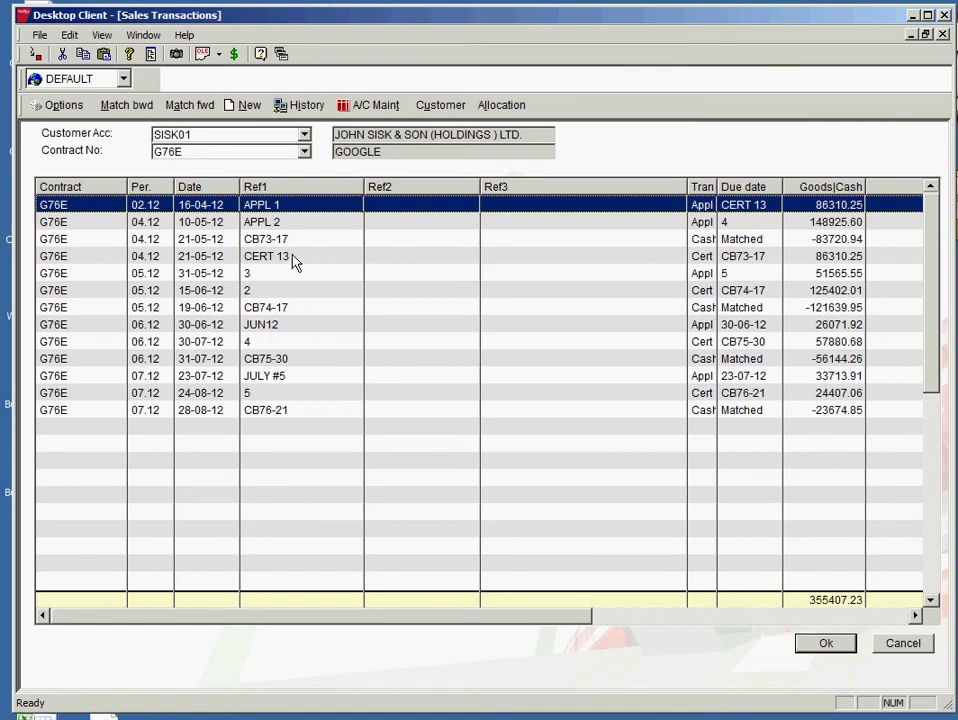
left_click(889, 647)
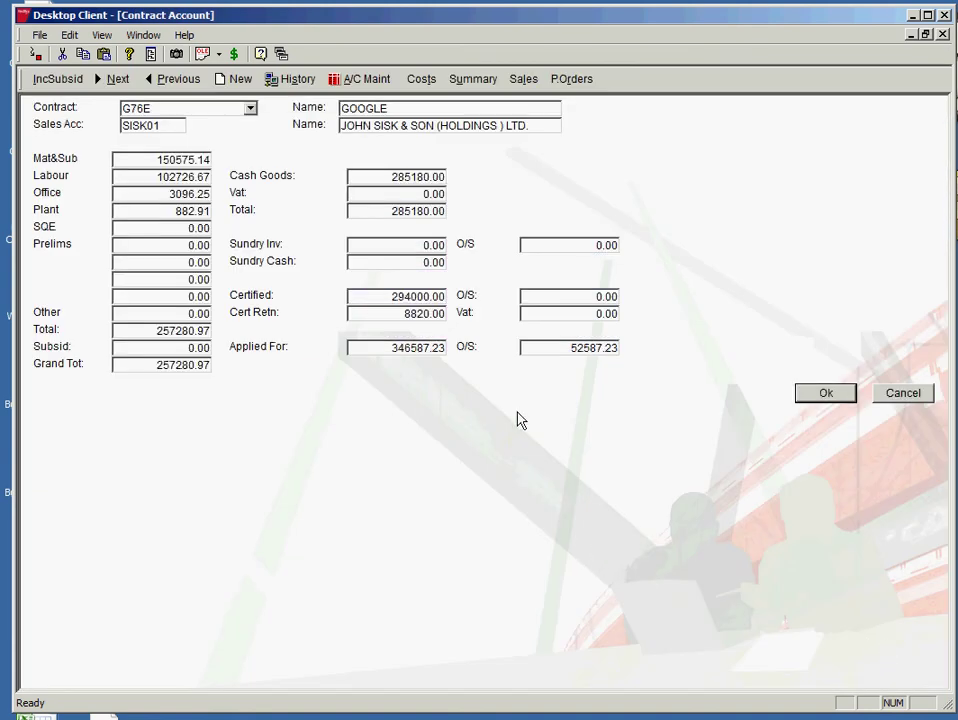
Examine the Labour cost head in the contract's cost summary, and close the summary
left_click(475, 79)
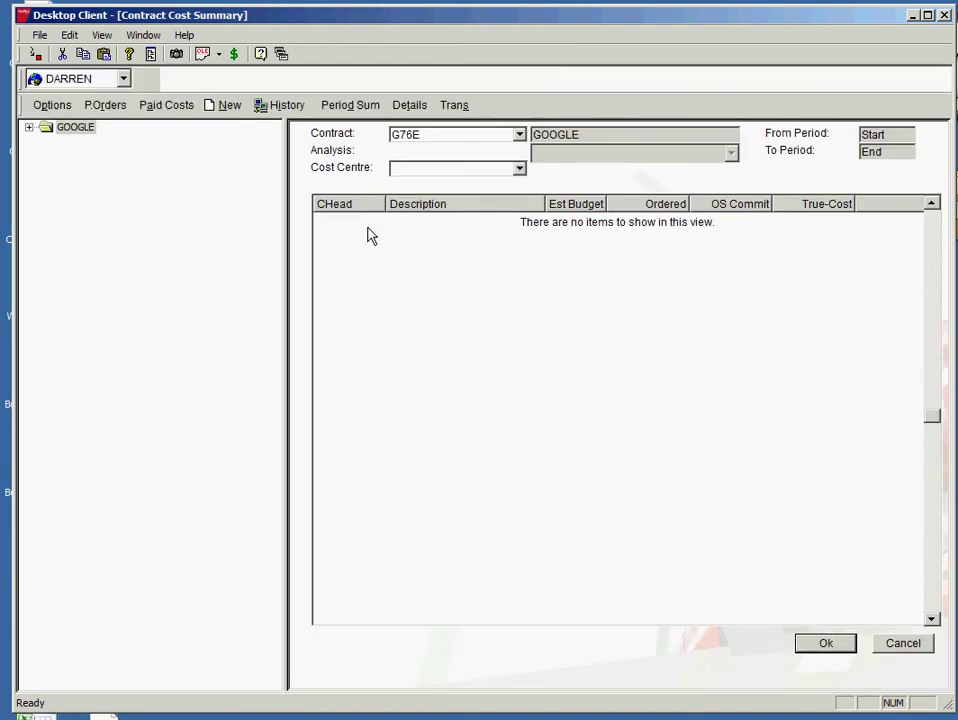
double_click(408, 241)
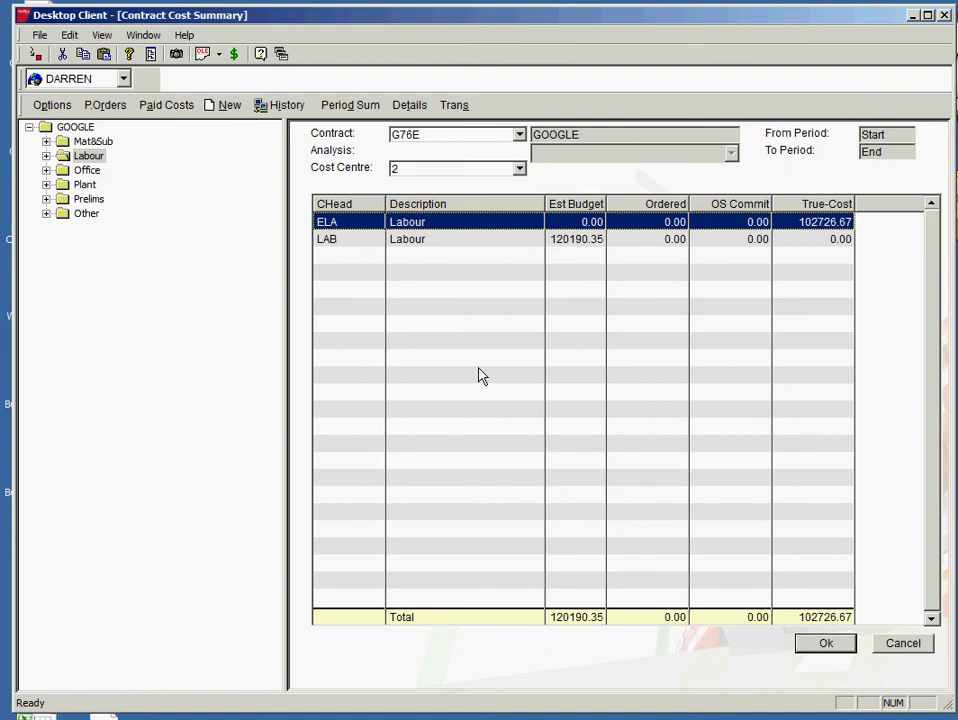
left_click(456, 249)
left_click(460, 224)
left_click(906, 646)
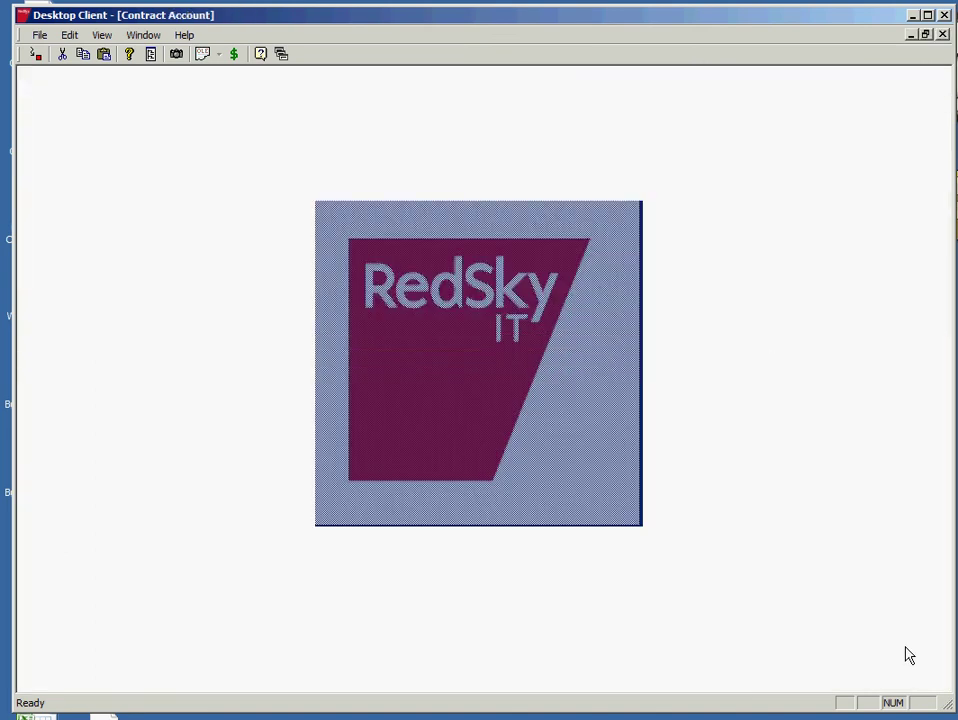
Reopen the cost summary of contract G76E from its contract account
left_click(470, 80)
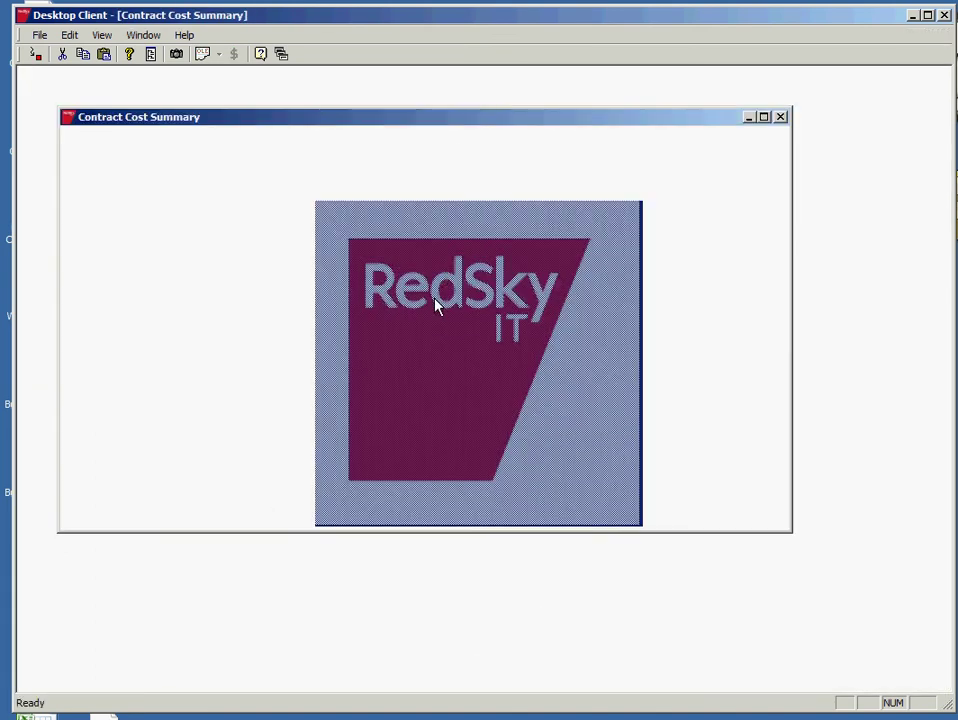